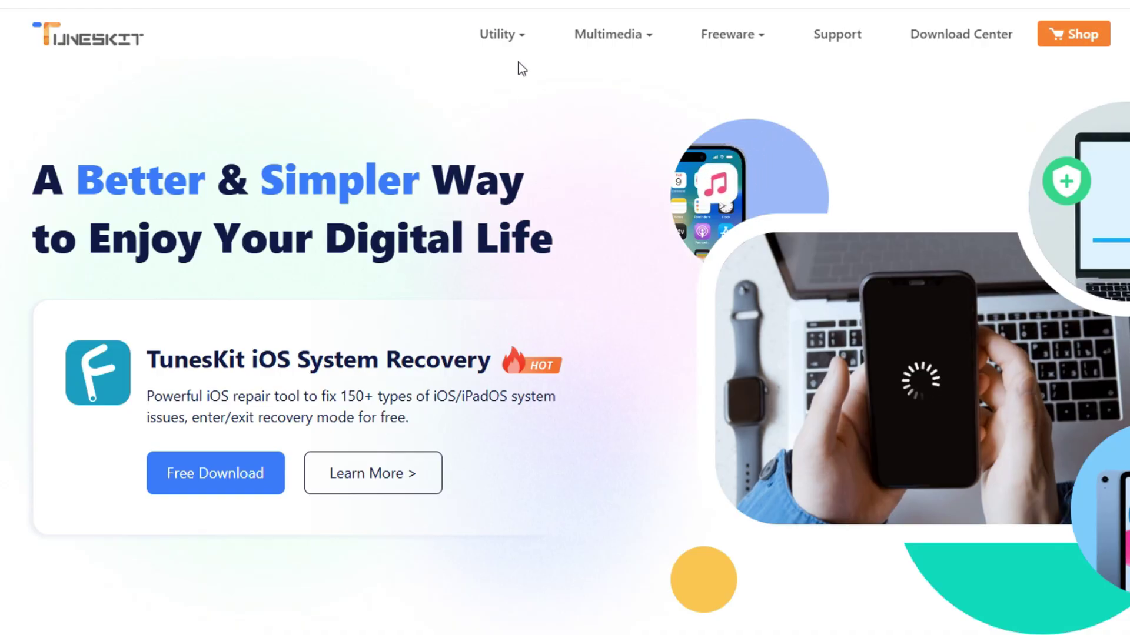
- Open the iCloud Activation Unlocker page and highlight its supported versions, iOS 12.0 to 16.7
mouse_move(501, 34)
click(395, 204)
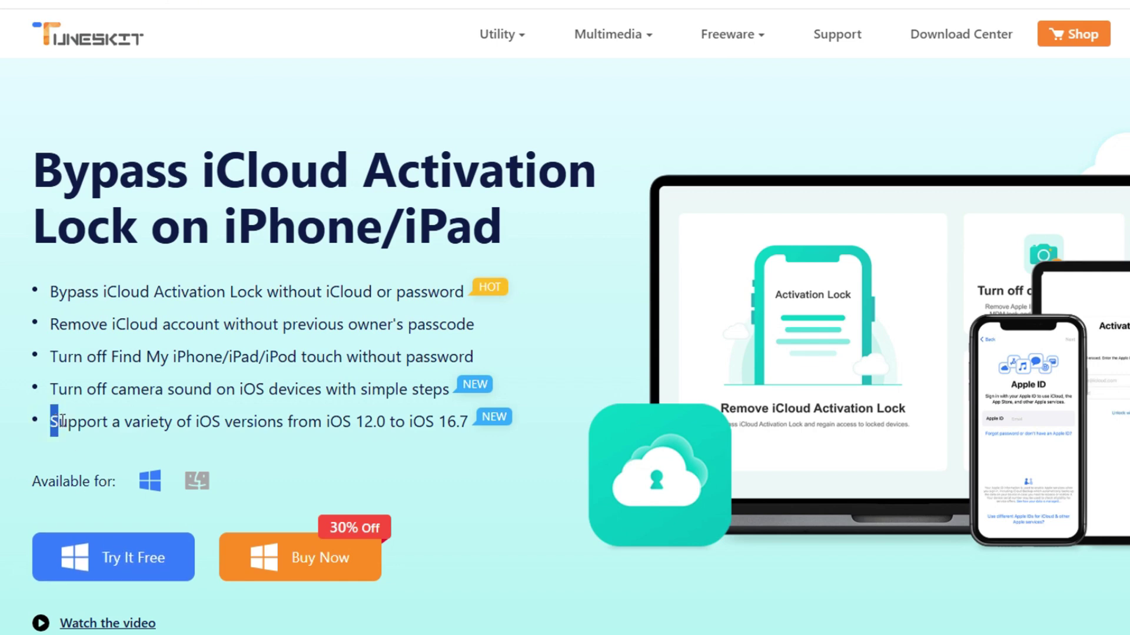
drag(61, 421, 441, 423)
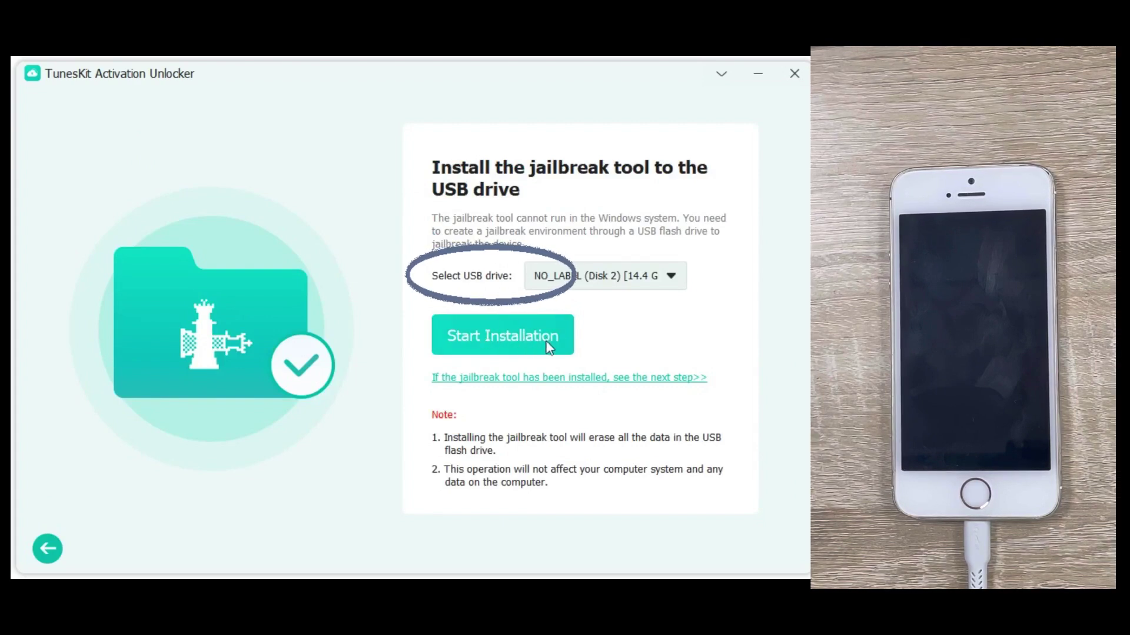
- Install the jailbreak tool onto the NO_LABEL USB drive, confirming the drive erase
click(542, 335)
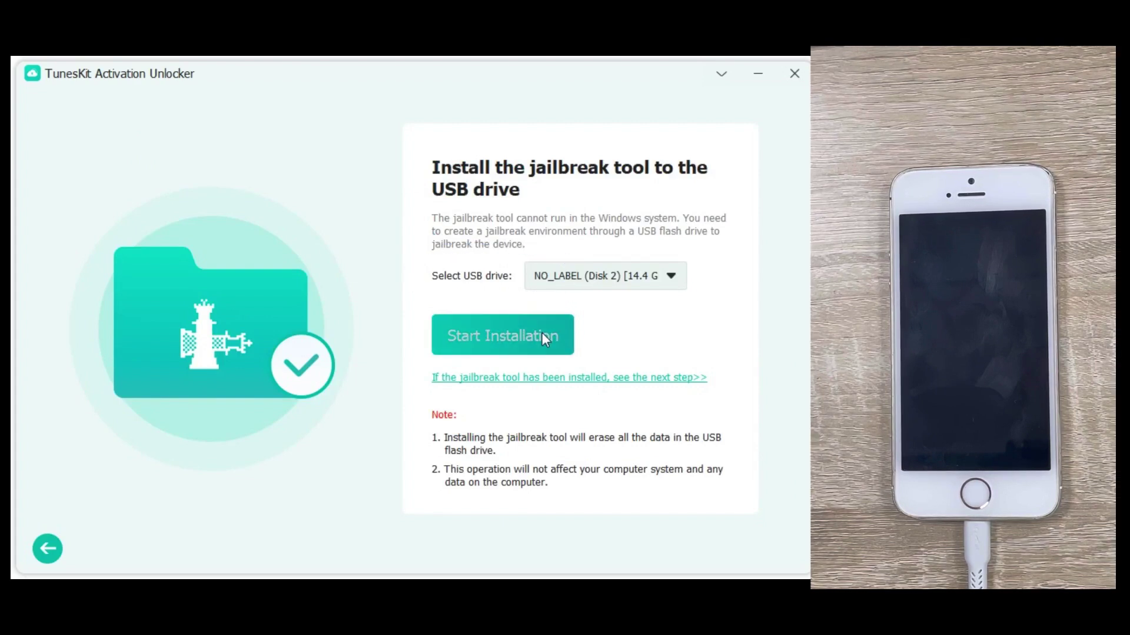
click(608, 374)
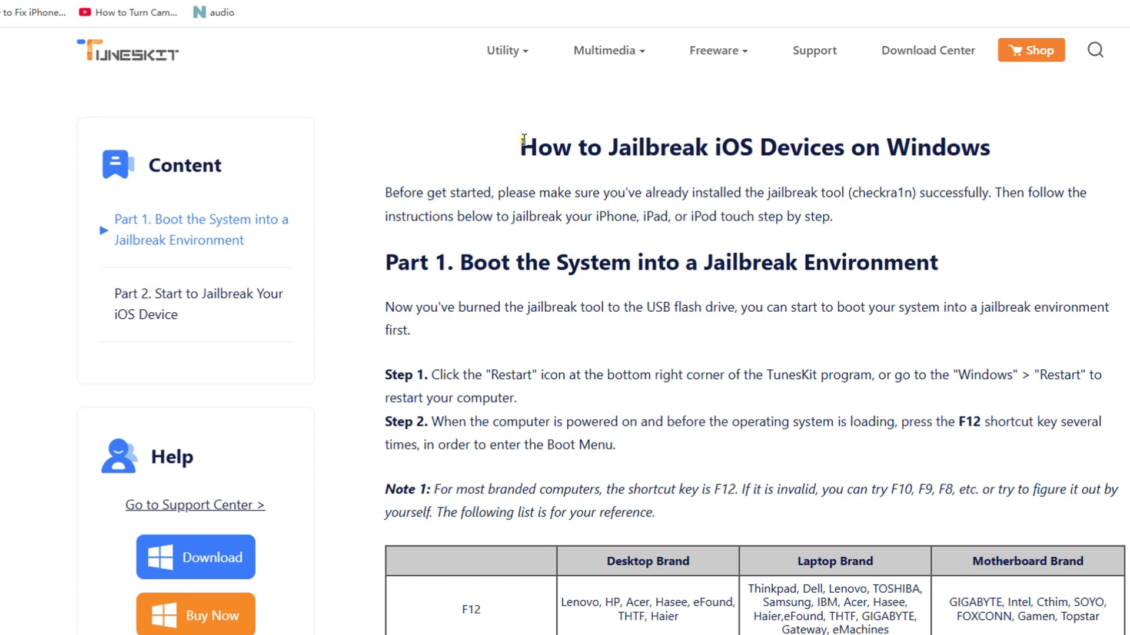
- Review the 'How to Jailbreak iOS Devices on Windows' guide, then request the computer restart
drag(524, 139, 983, 152)
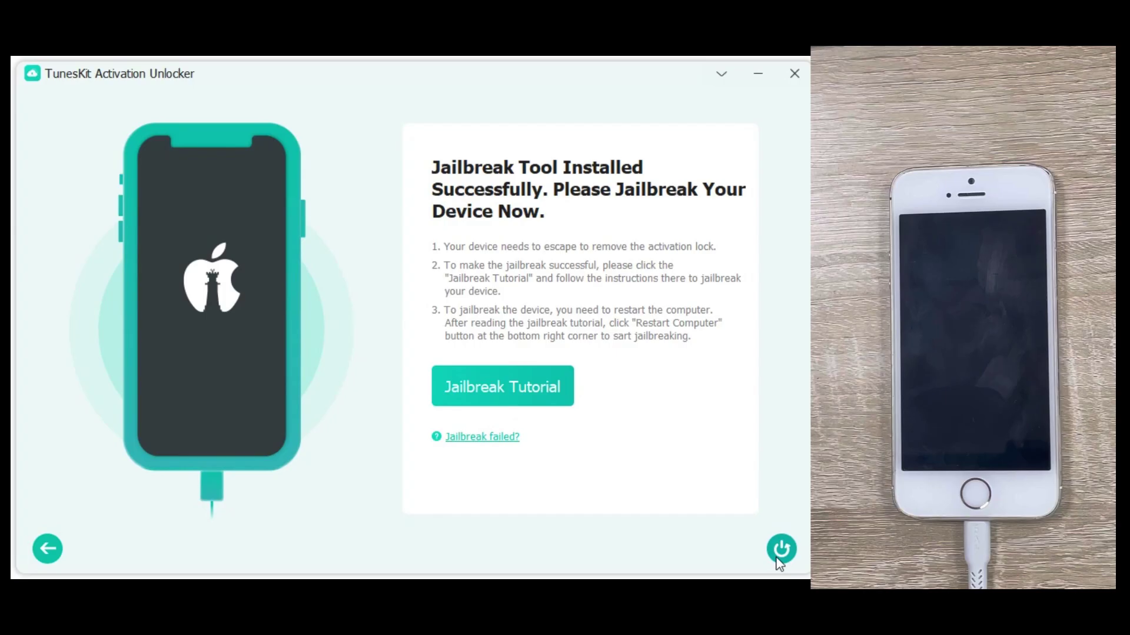
click(779, 553)
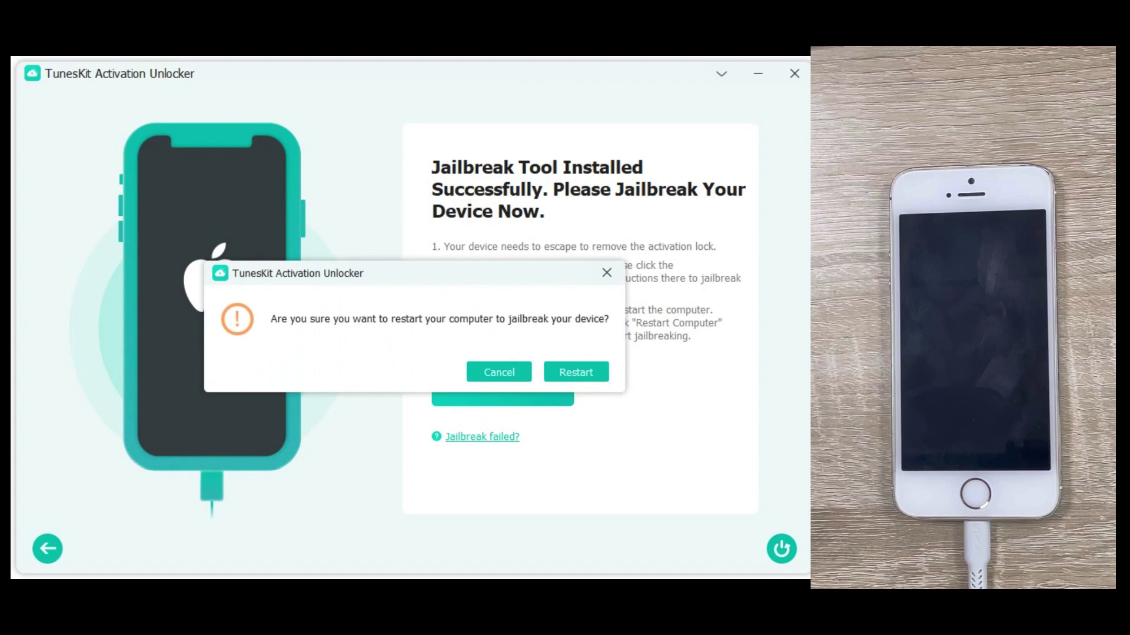
- Confirm restarting the computer to jailbreak the iPhone from the USB drive
click(589, 377)
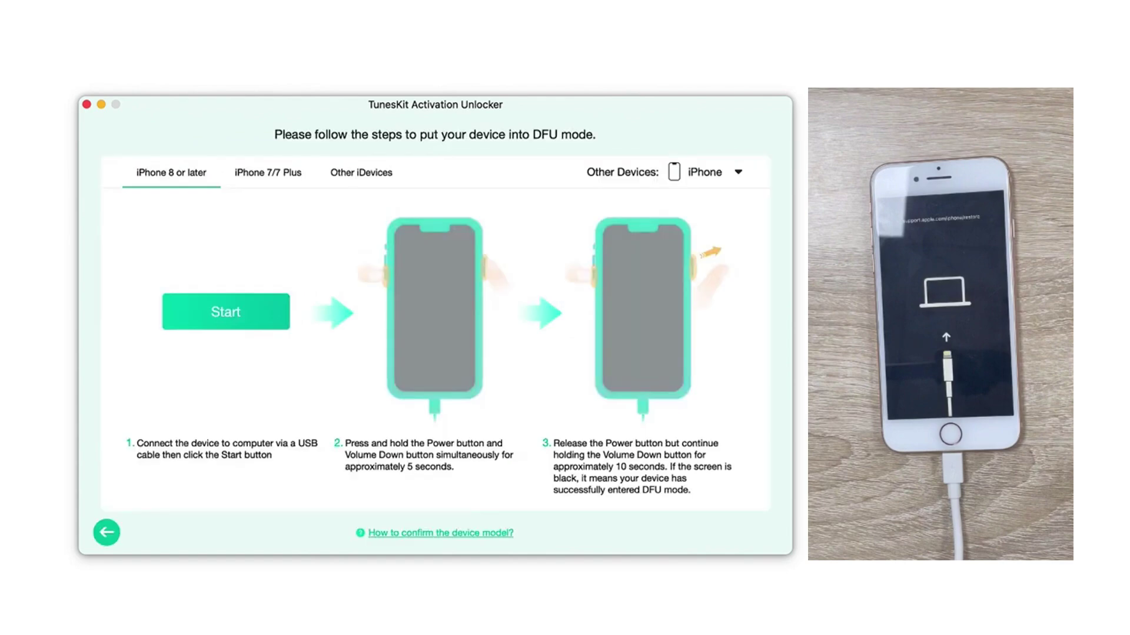
- Start the DFU-mode countdown, holding Power and Volume Down as instructed
click(249, 325)
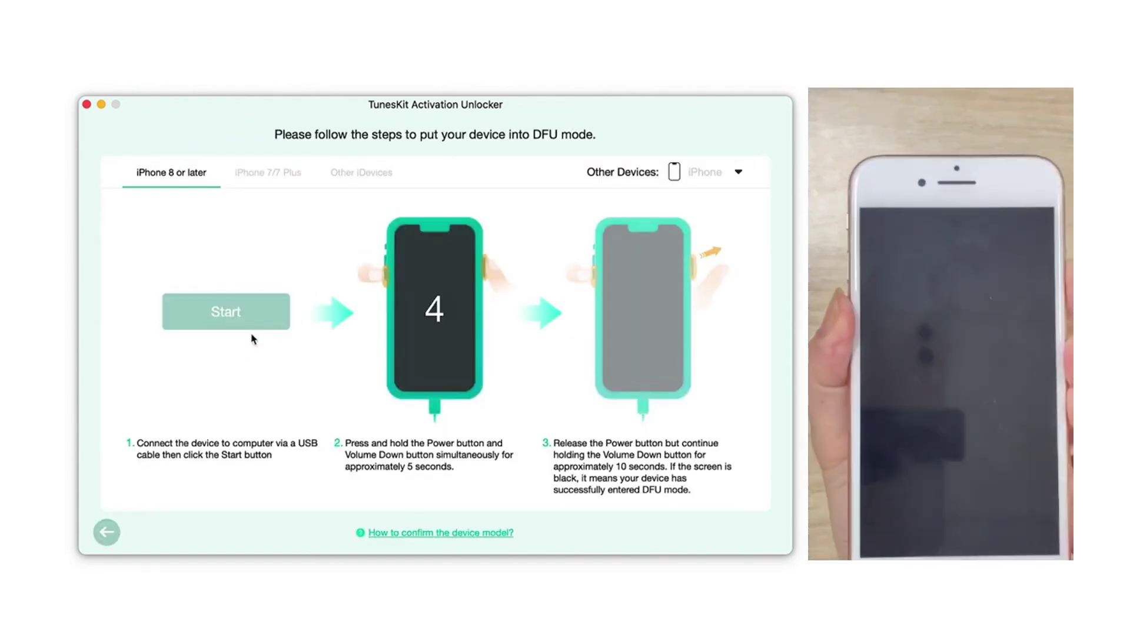